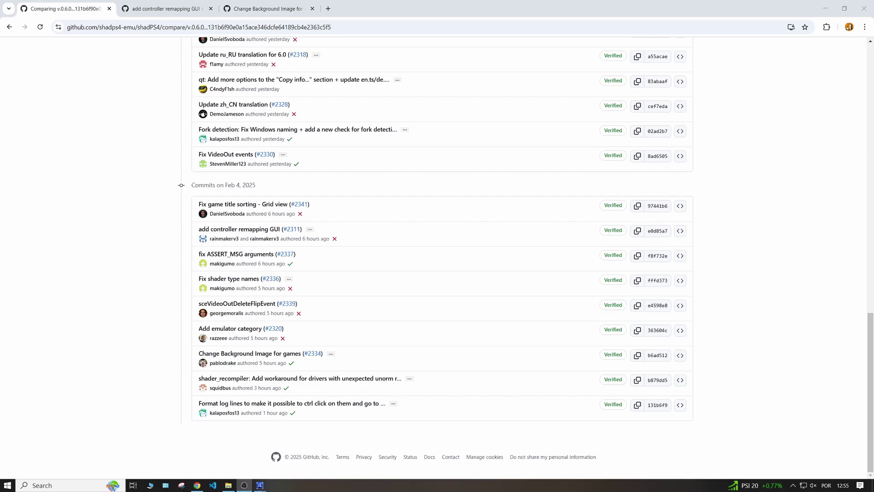
# Compare the text-based input bindings editor in the running shadPS4 build with the controller remapping GUI shown in pull request #2311
pyautogui.hotkey('ctrl', 'Tab')
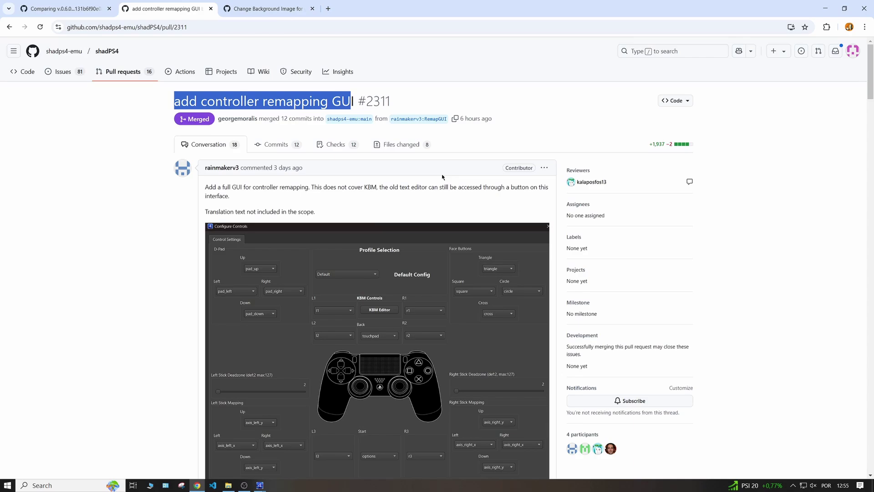
pyautogui.click(259, 485)
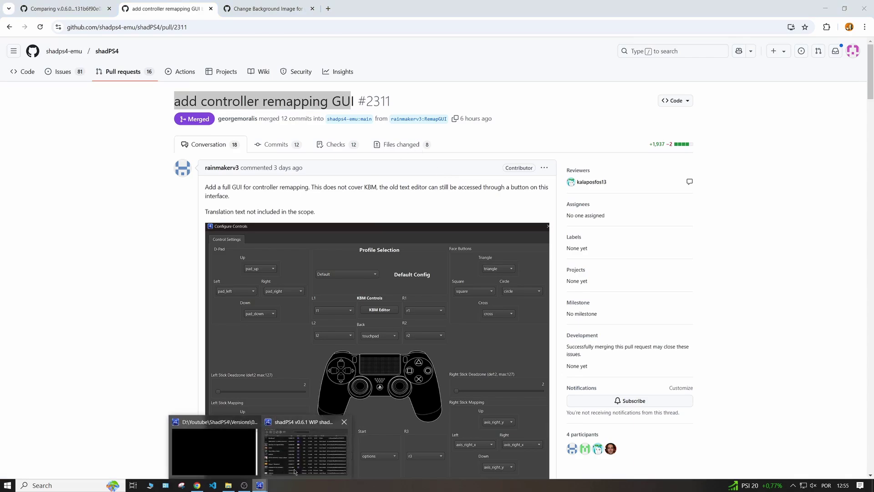
pyautogui.click(294, 471)
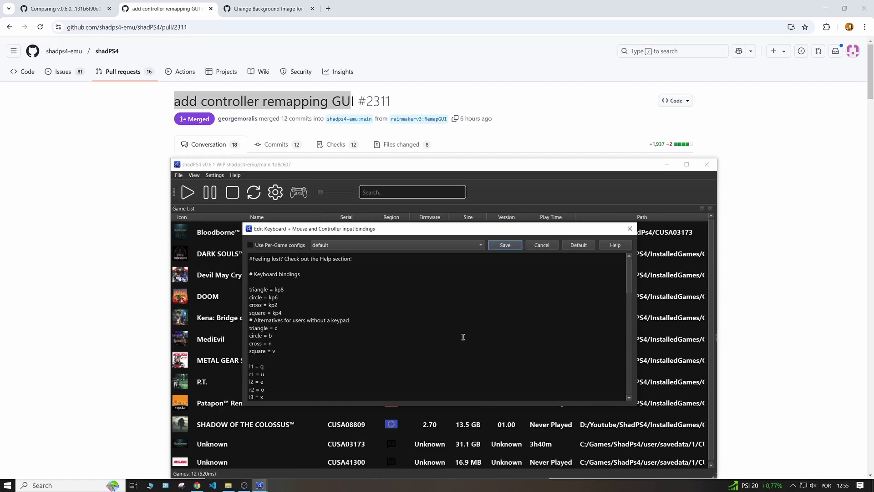
pyautogui.scroll(-10, 459, 333)
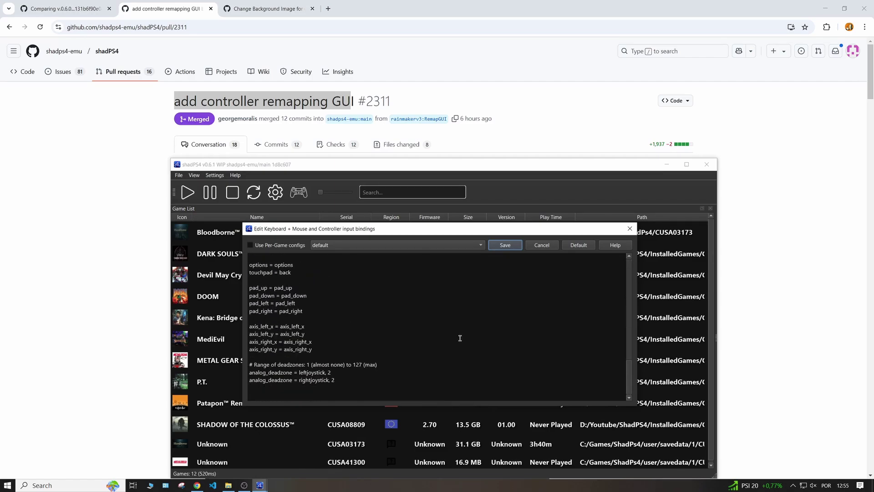
pyautogui.click(629, 228)
pyautogui.click(199, 4)
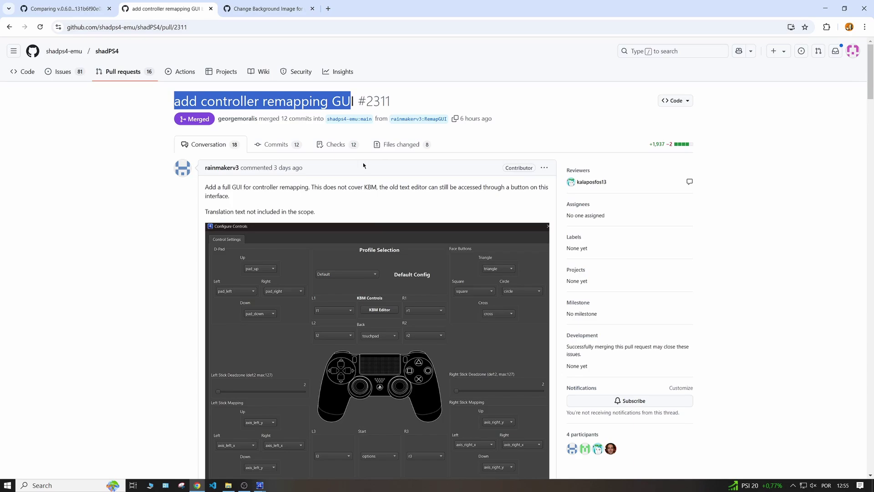
pyautogui.scroll(-1, 368, 159)
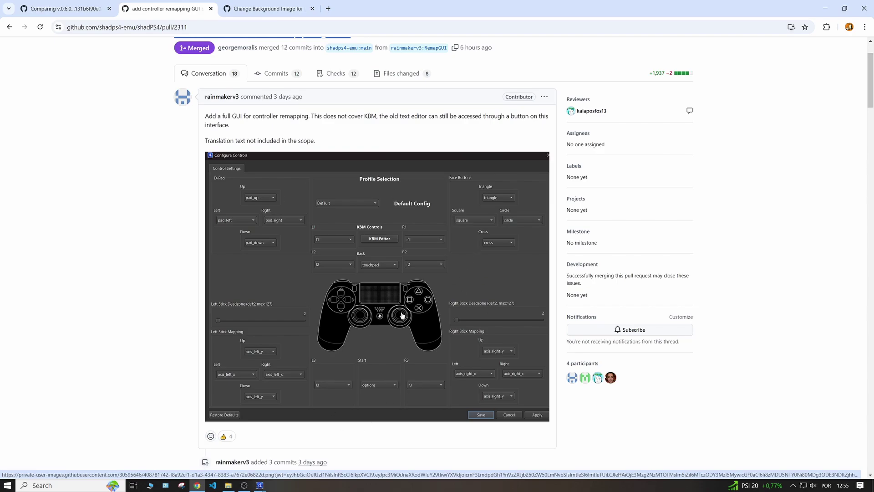
# Launch shadPS4.exe from the 0.6.1 folder under Versions and open its controller configuration
pyautogui.click(228, 485)
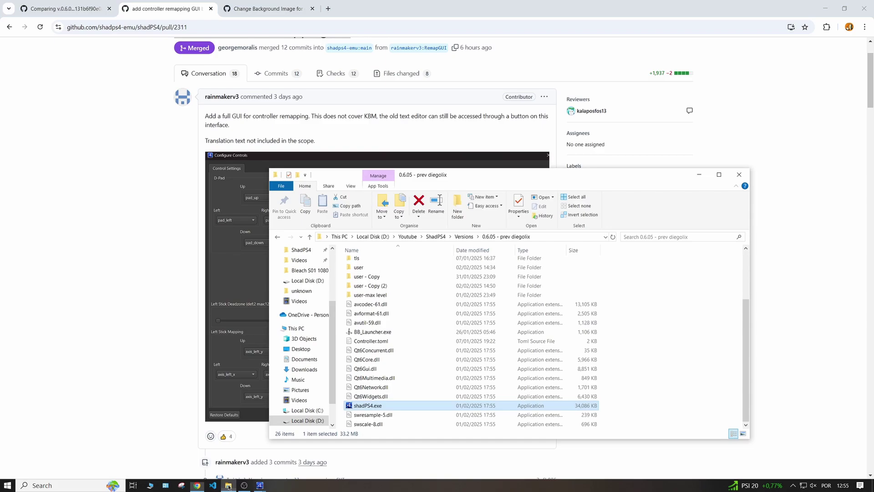
pyautogui.click(464, 236)
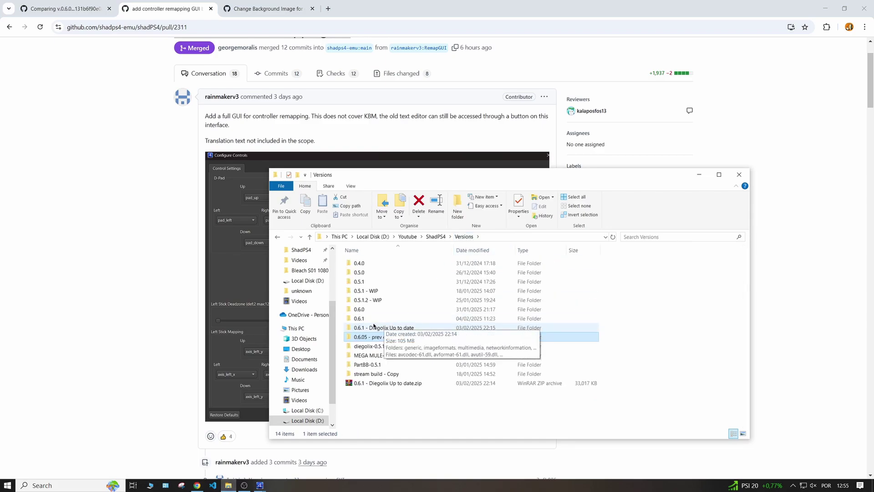
pyautogui.click(376, 320)
pyautogui.doubleClick(376, 319)
pyautogui.scroll(-3, 383, 364)
pyautogui.click(384, 396)
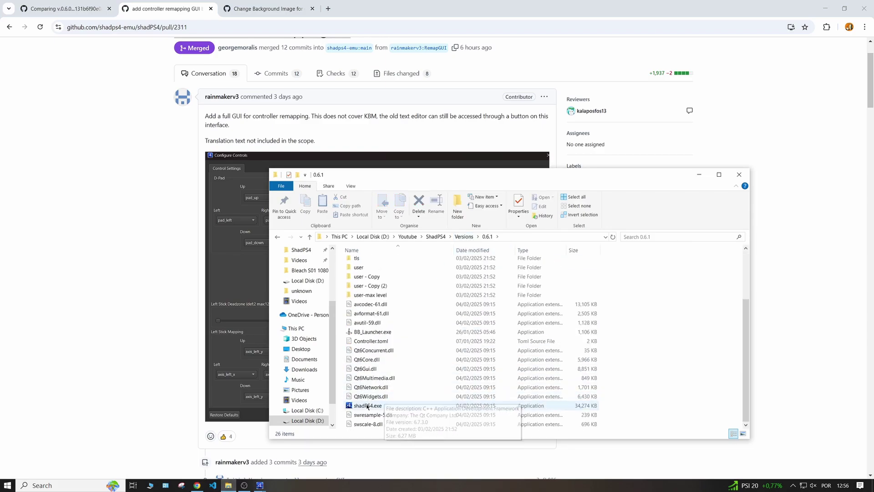
pyautogui.doubleClick(508, 405)
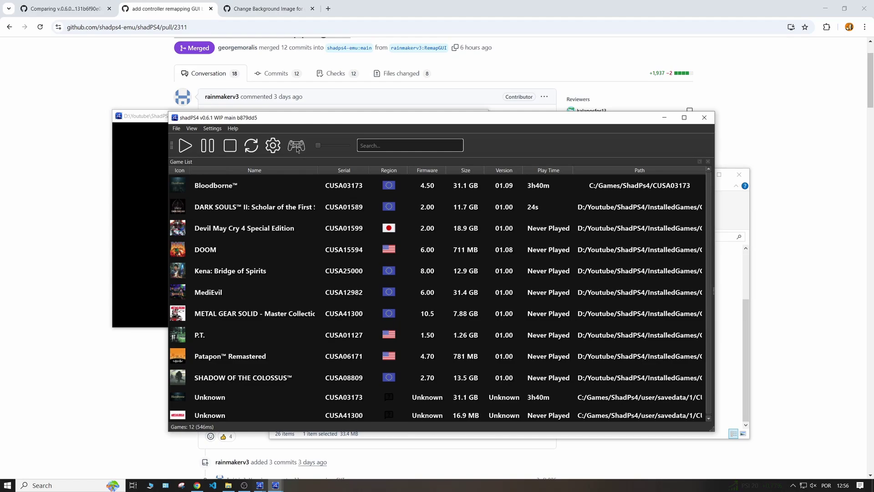
pyautogui.click(297, 145)
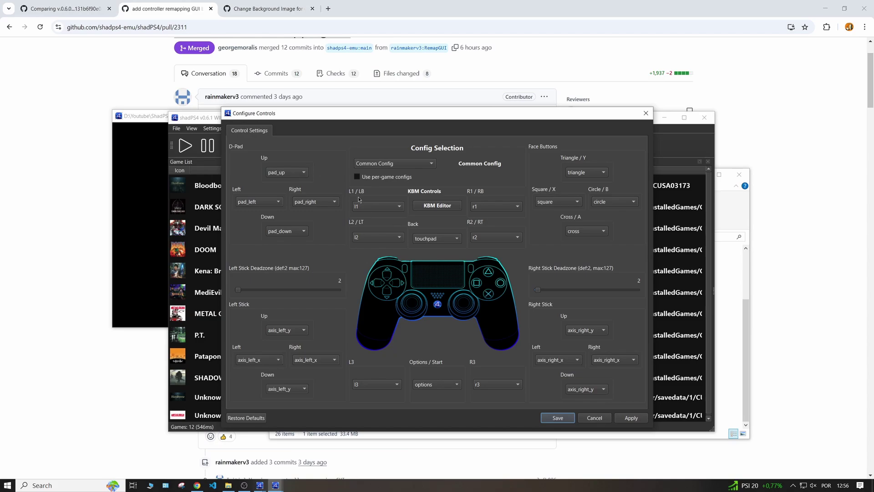
# In Common Config, map Triangle / Y to square and Square / X to cross, and set the left stick deadzone to 30
pyautogui.click(593, 172)
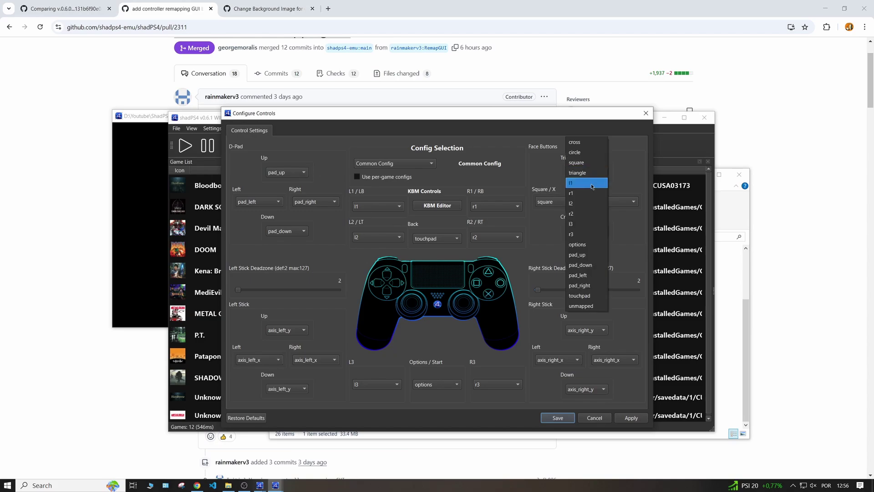
pyautogui.click(592, 186)
pyautogui.click(604, 177)
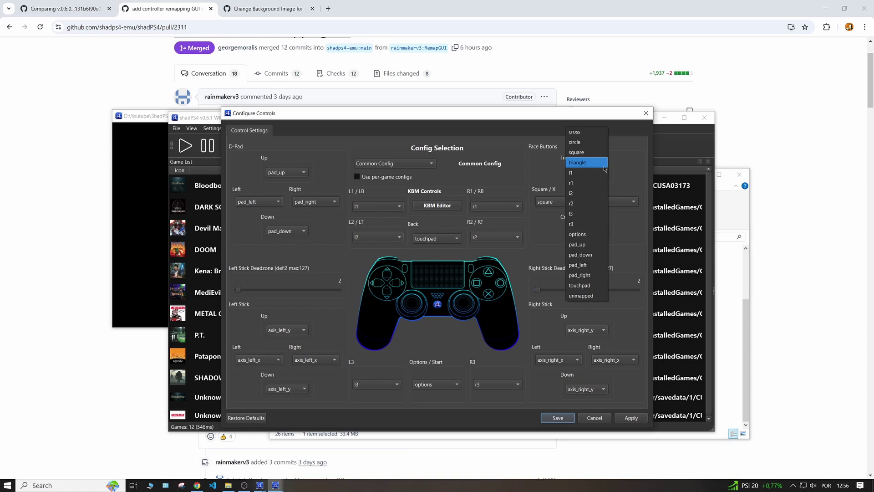
pyautogui.click(592, 152)
pyautogui.click(568, 205)
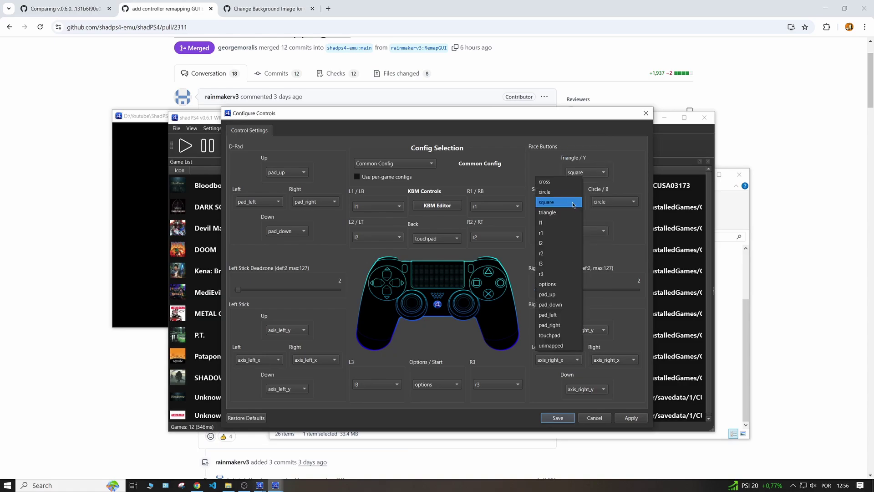
pyautogui.click(544, 182)
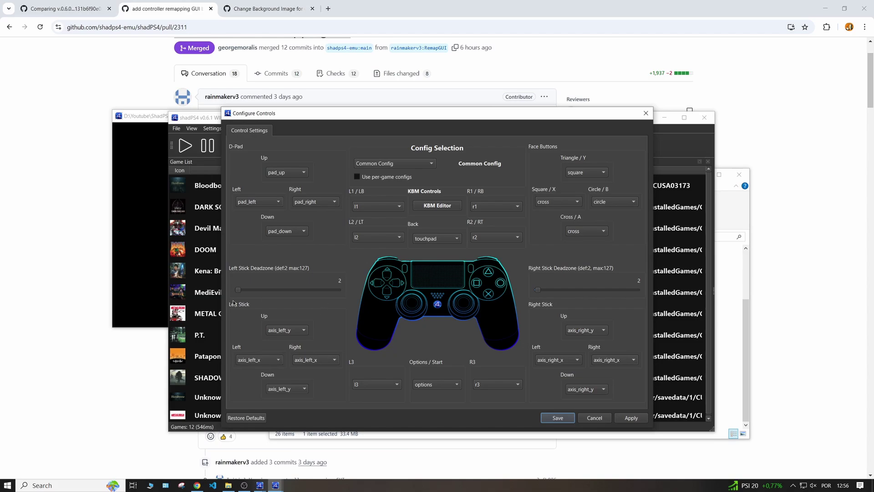
pyautogui.moveTo(238, 290); pyautogui.dragTo(258, 291)
# Select the CUSA03173 configuration, enable per-game configs and restore its default controls
pyautogui.click(431, 165)
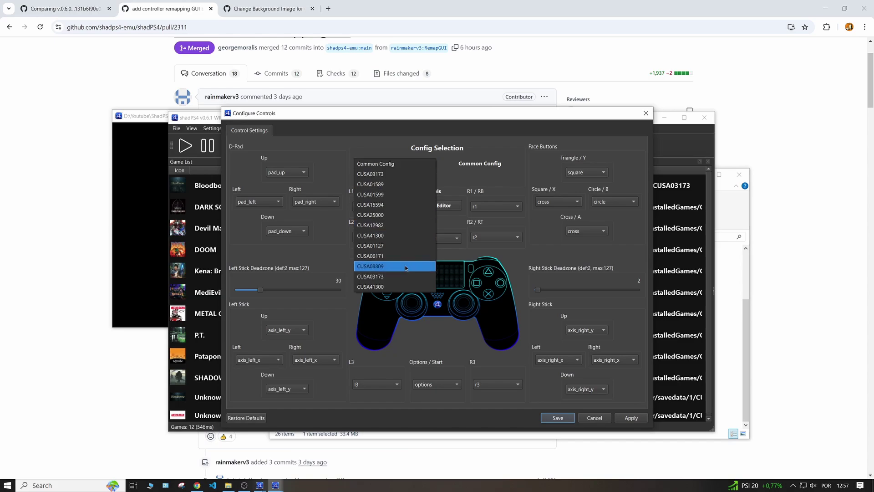
pyautogui.click(416, 174)
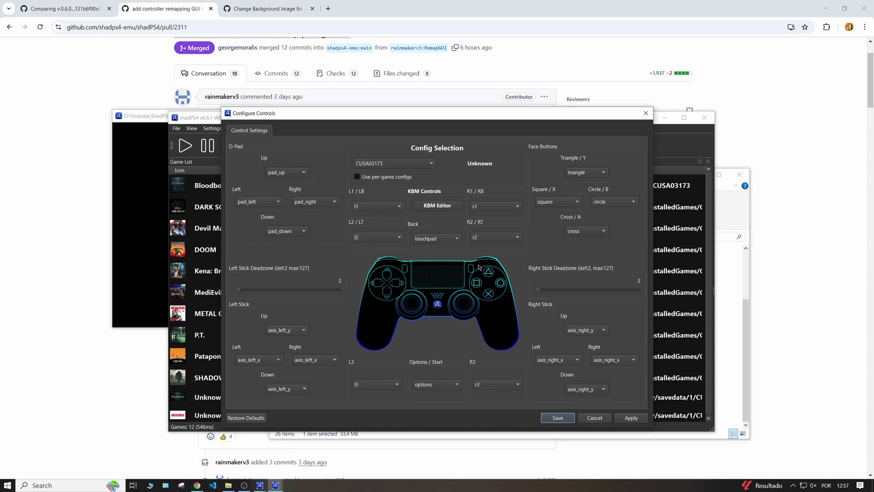
pyautogui.click(358, 177)
pyautogui.click(258, 417)
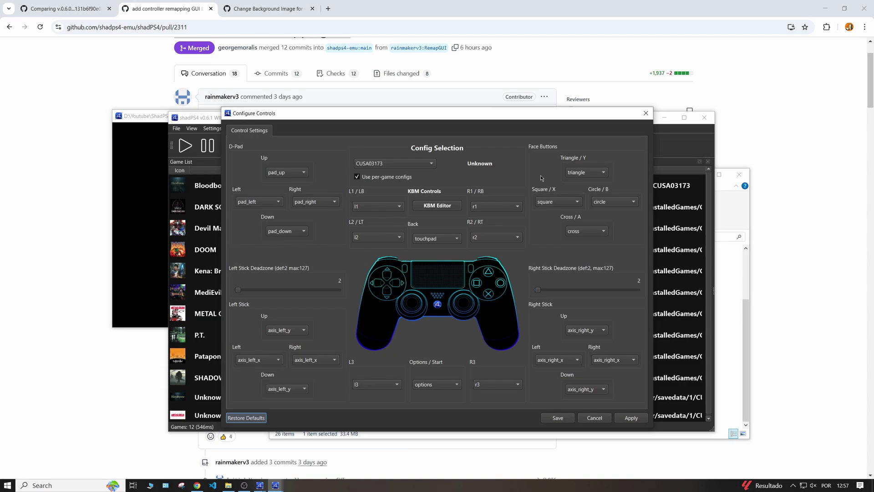
# Review the bindings in the KBM Editor, cancel out of it without changes, and save the controller configuration
pyautogui.click(444, 205)
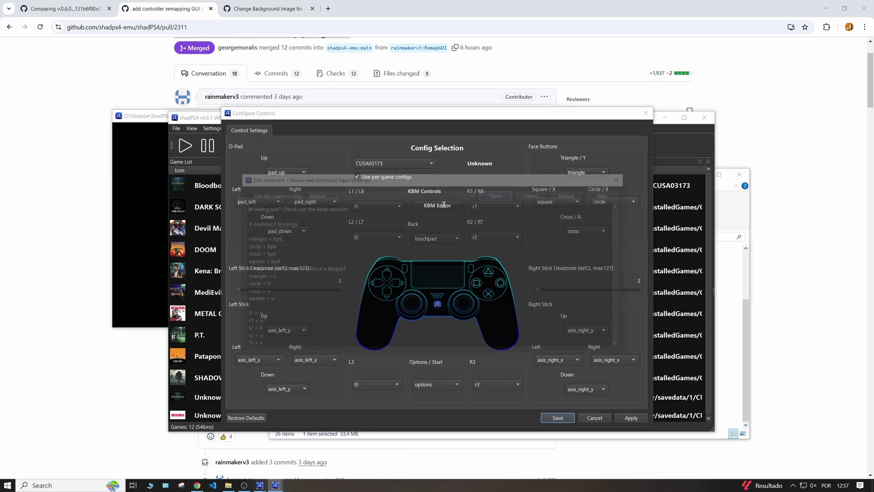
pyautogui.scroll(-6, 512, 260)
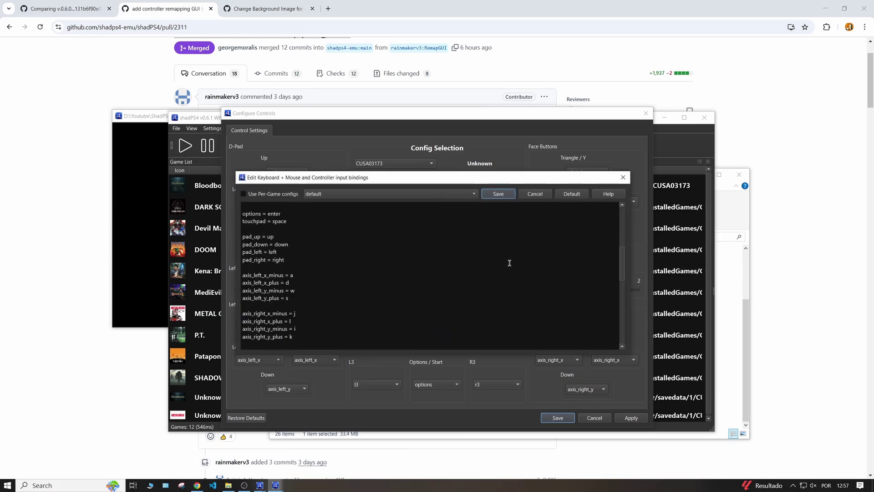
pyautogui.scroll(2, 509, 269)
pyautogui.scroll(-3, 533, 292)
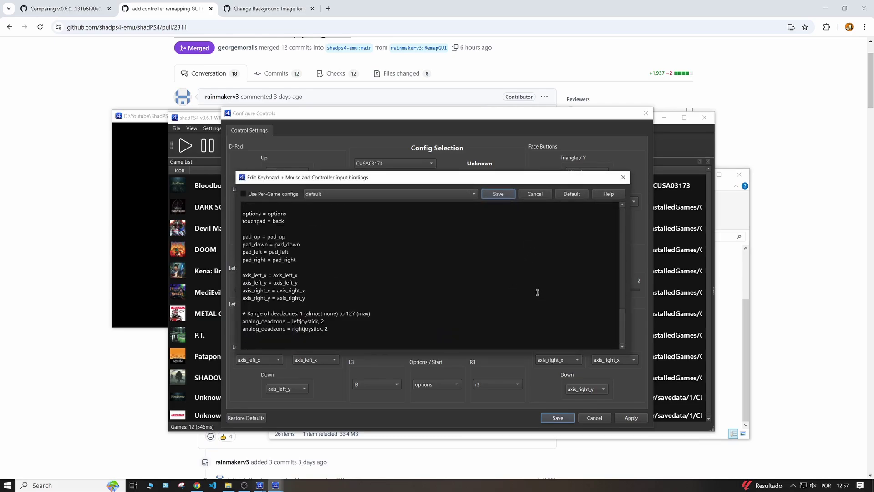
pyautogui.scroll(8, 528, 287)
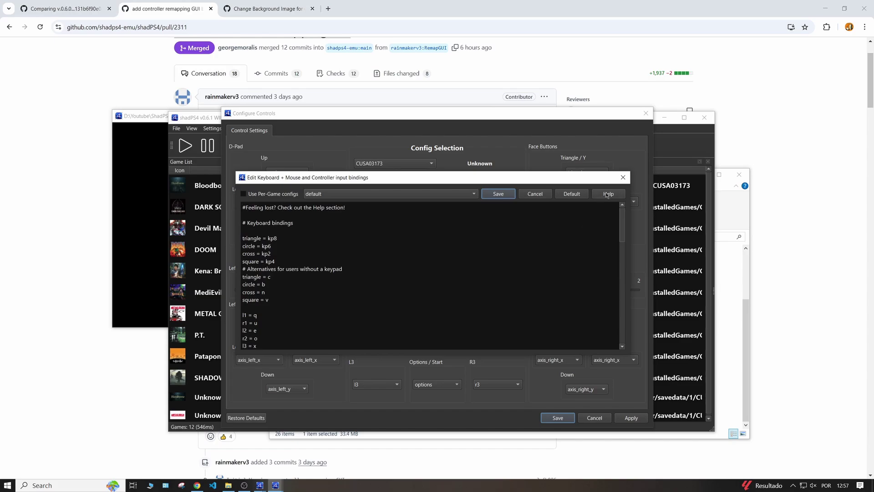
pyautogui.click(534, 193)
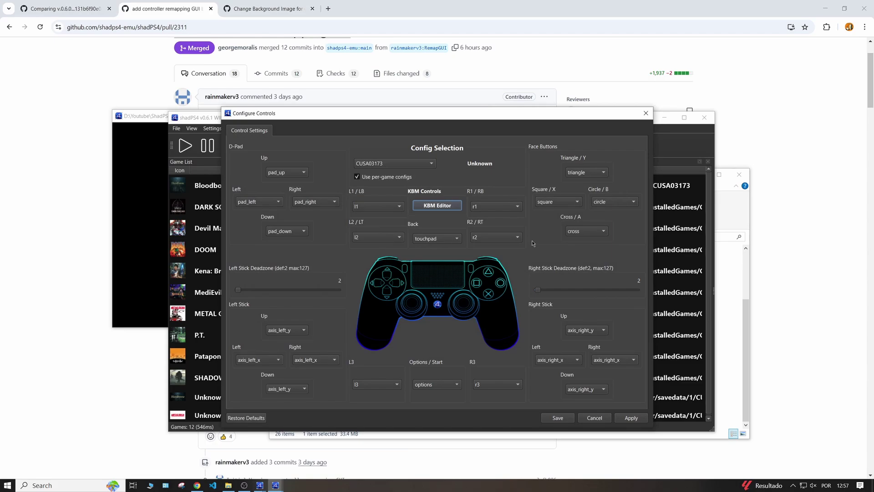
pyautogui.click(566, 419)
# Review pull request #2334 on changing game background images in the browser, including its list and grid view examples
pyautogui.click(251, 4)
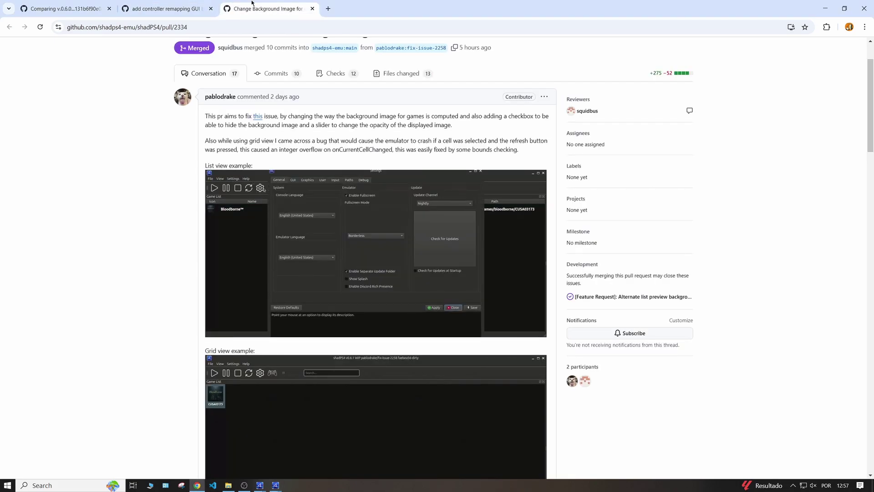
pyautogui.scroll(2, 345, 113)
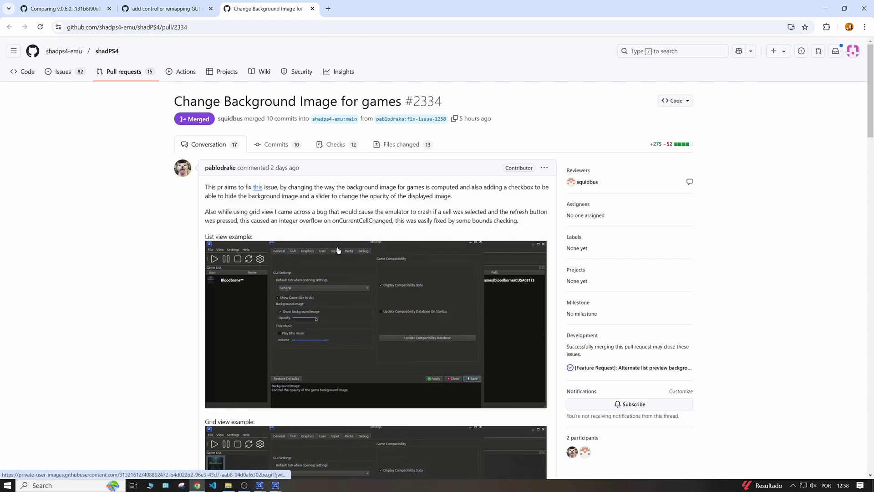
pyautogui.scroll(-1, 326, 262)
pyautogui.scroll(-3, 326, 262)
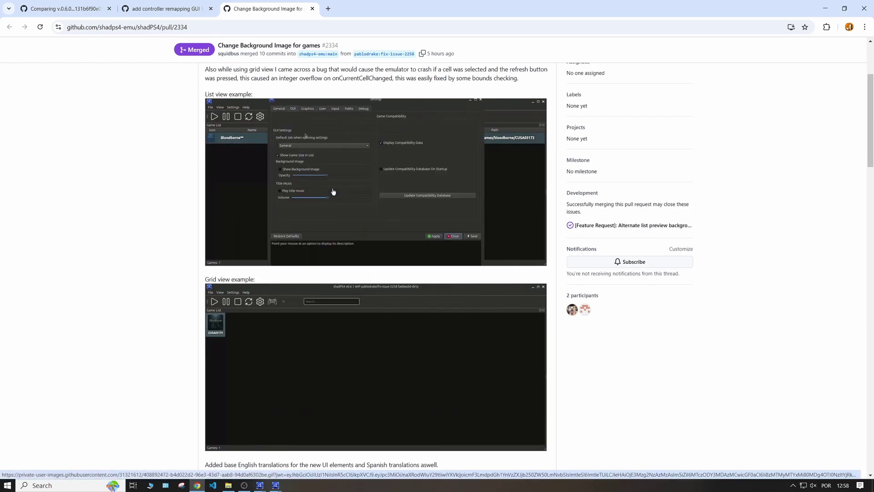
pyautogui.scroll(-3, 369, 214)
pyautogui.scroll(-15, 358, 293)
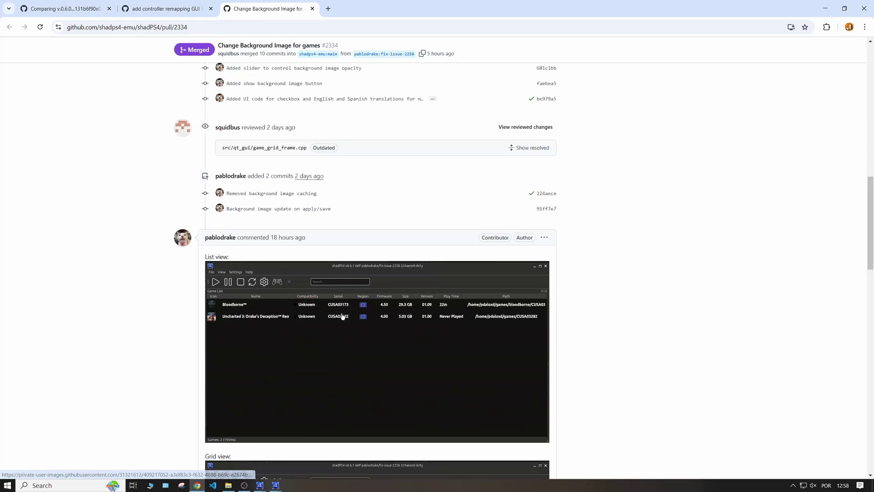
# Switch to the new shadPS4 build, set the game background image opacity to maximum, and save the settings
pyautogui.moveTo(275, 485)
pyautogui.click(319, 466)
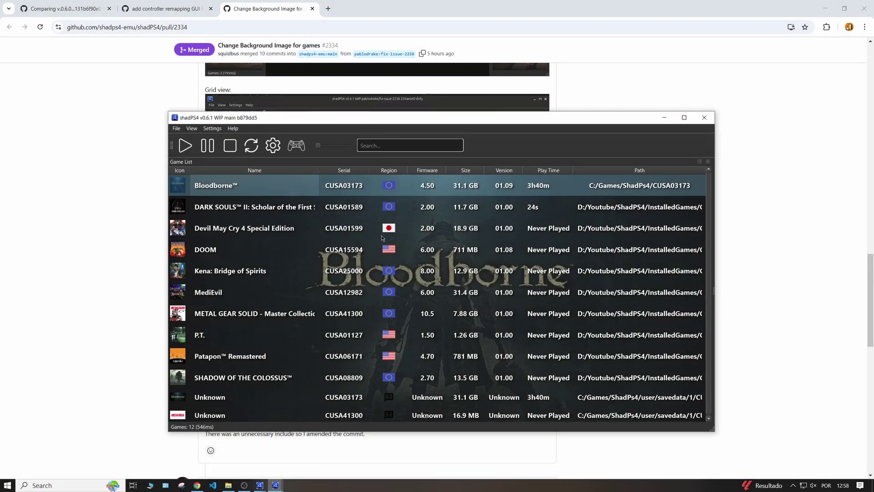
pyautogui.click(272, 145)
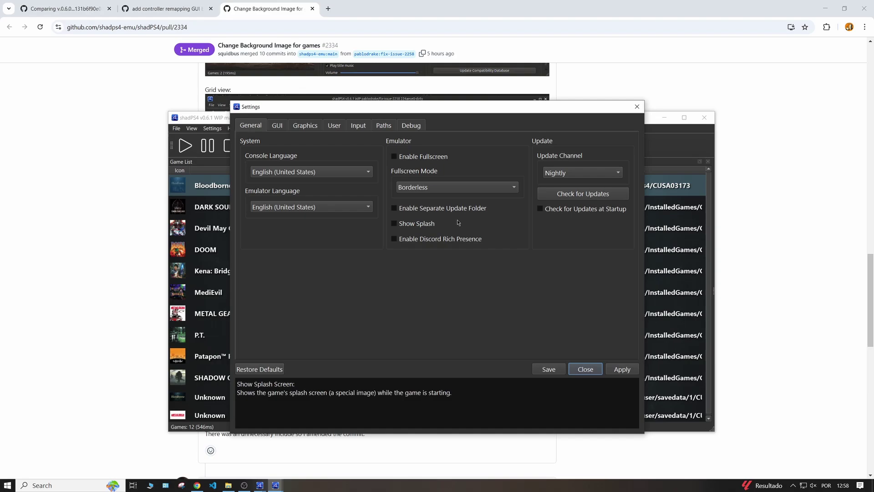
pyautogui.click(286, 127)
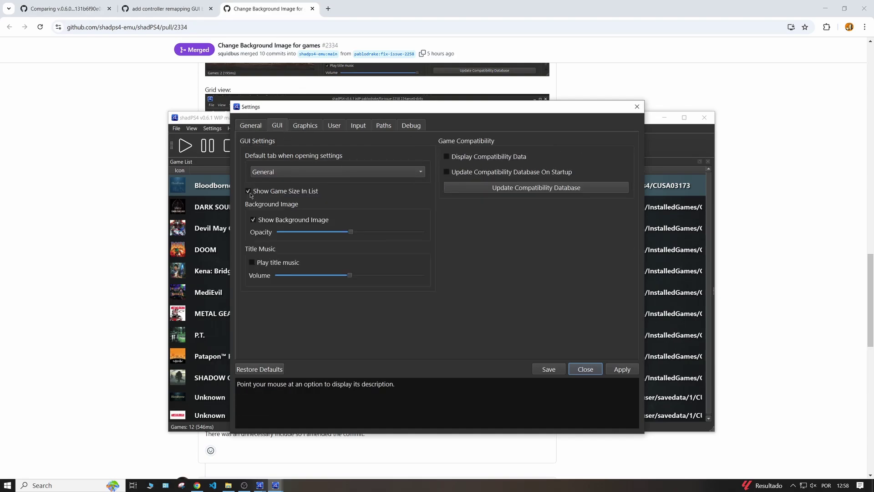
pyautogui.click(351, 232)
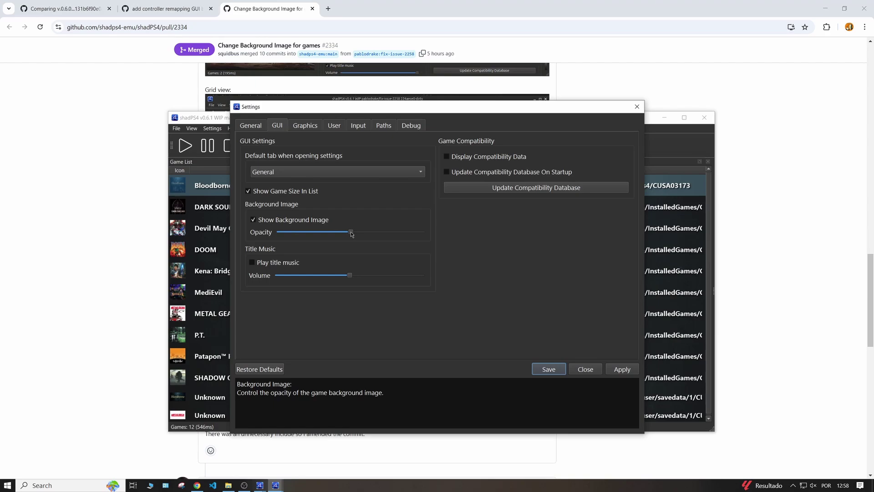
pyautogui.moveTo(351, 232); pyautogui.dragTo(422, 233)
pyautogui.click(611, 373)
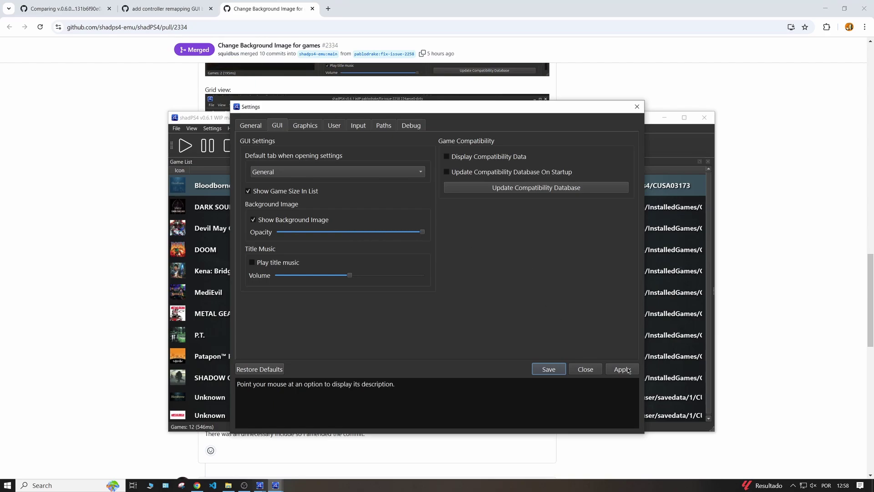
pyautogui.click(562, 372)
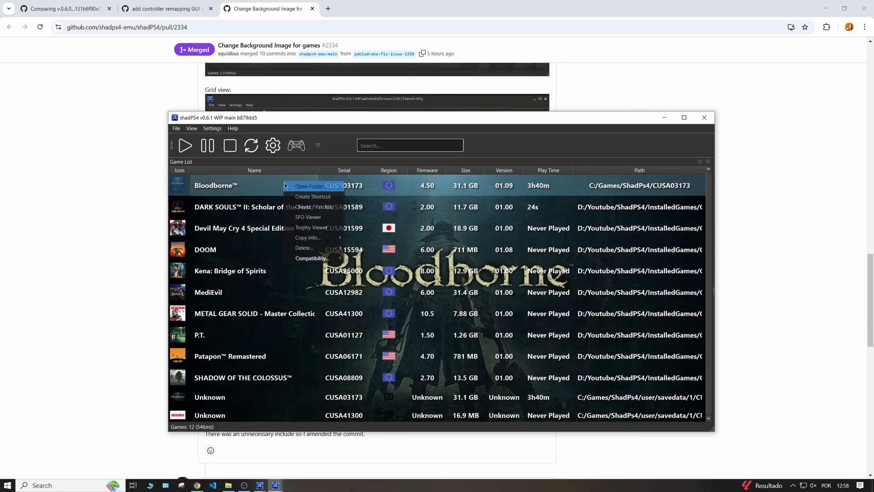
# Turn off Show Background Image and Show Game Size In List in the GUI settings, and save the changes
pyautogui.click(272, 146)
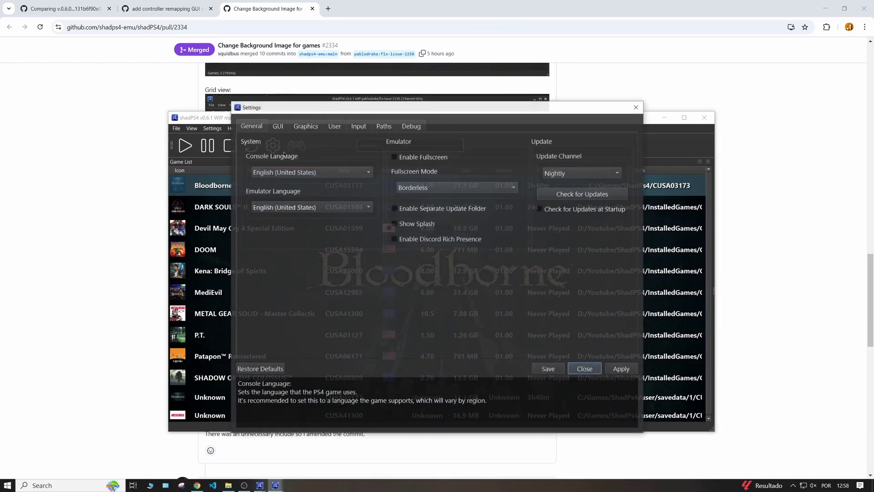
pyautogui.click(279, 127)
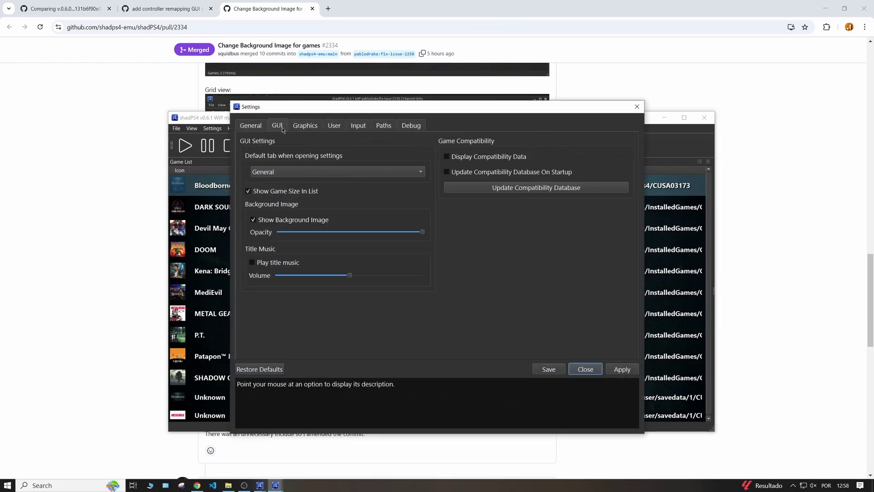
pyautogui.click(253, 221)
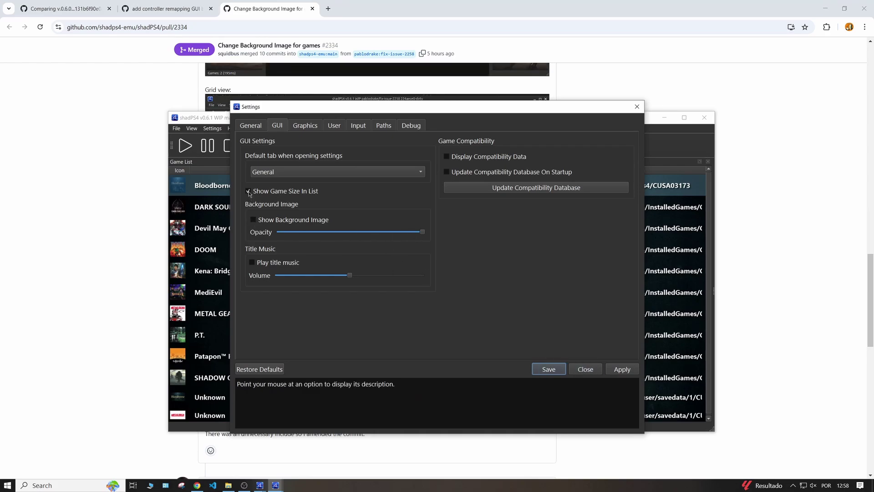
pyautogui.click(620, 369)
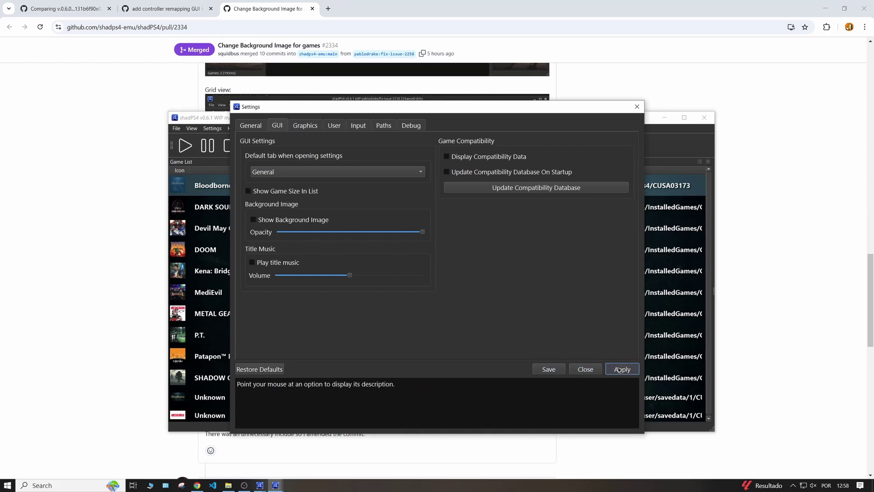
pyautogui.click(559, 370)
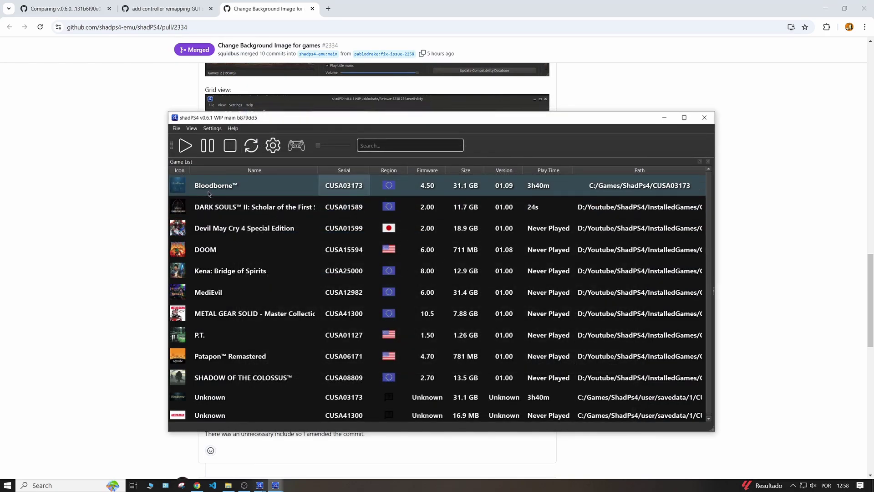
# Switch to the browser, examine the remaining comments and view examples in pull request #2334, and return to the commit comparison
pyautogui.hotkey('alt', 'Tab')
pyautogui.scroll(-15, 435, 174)
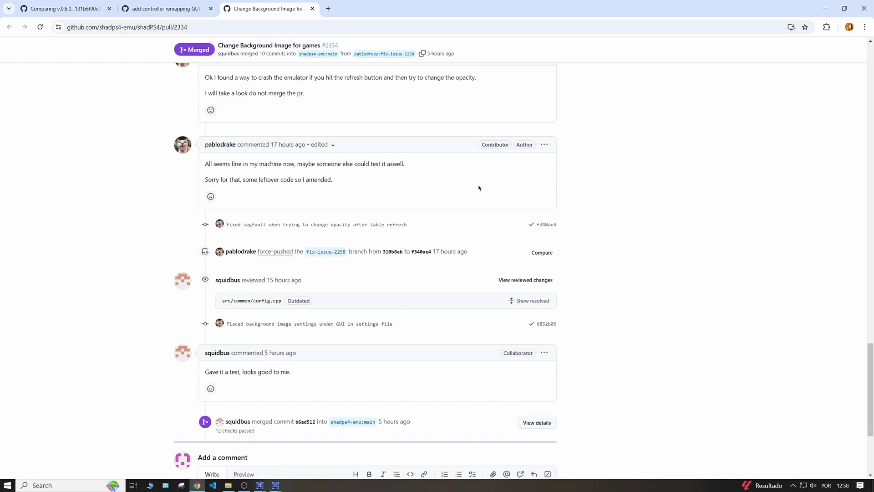
pyautogui.scroll(-4, 481, 189)
pyautogui.scroll(18, 479, 195)
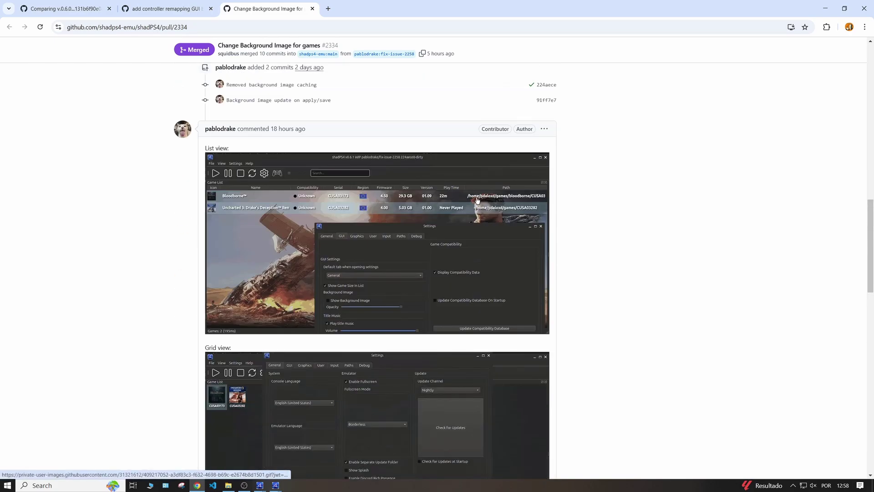
pyautogui.scroll(-3, 477, 200)
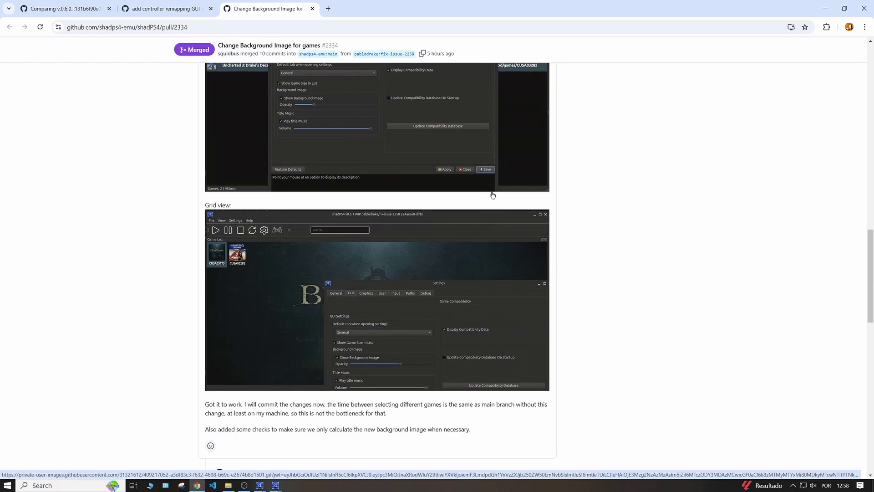
pyautogui.hotkey('ctrl', '1')
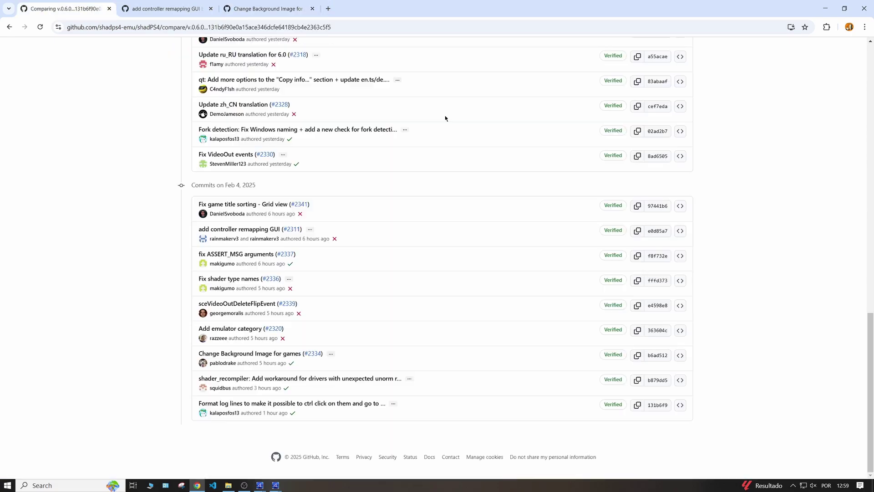